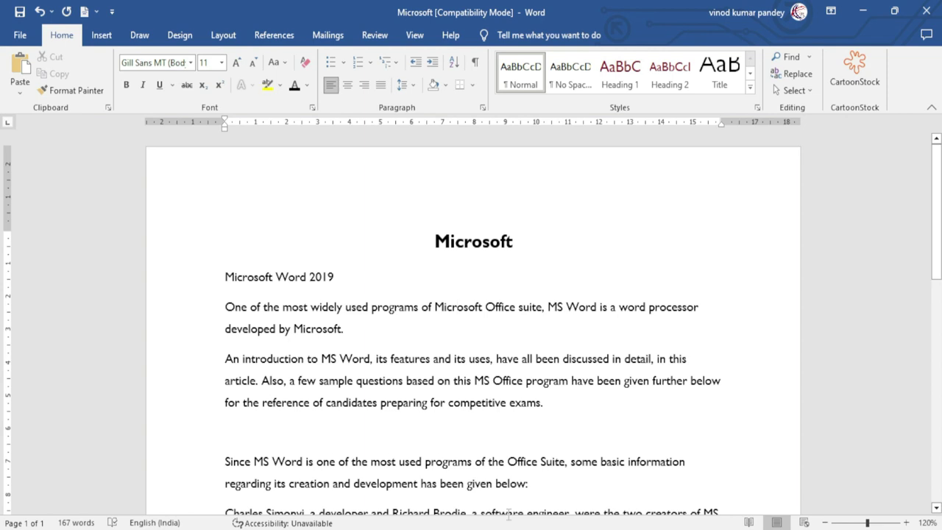
Apply the Title style to the word 'Microsoft'
left_click(176, 35)
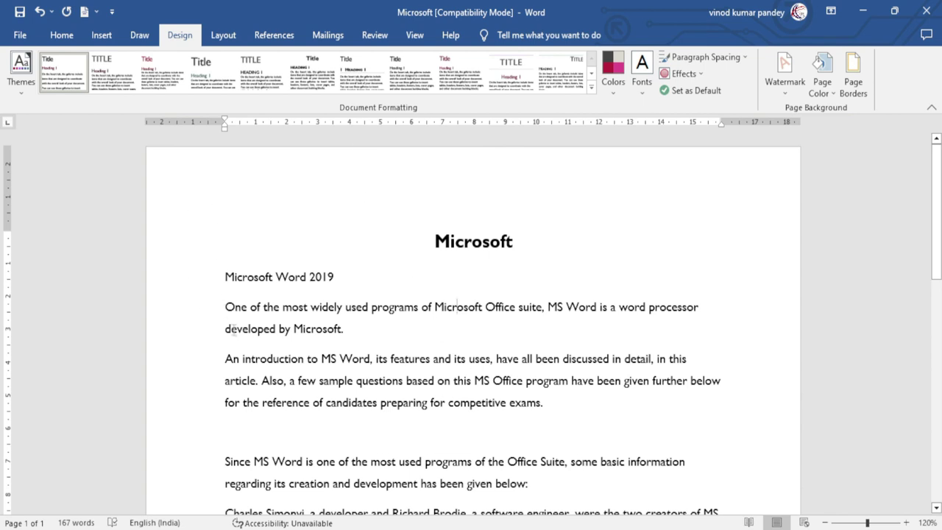
left_click(73, 36)
left_click(472, 242)
double_click(472, 243)
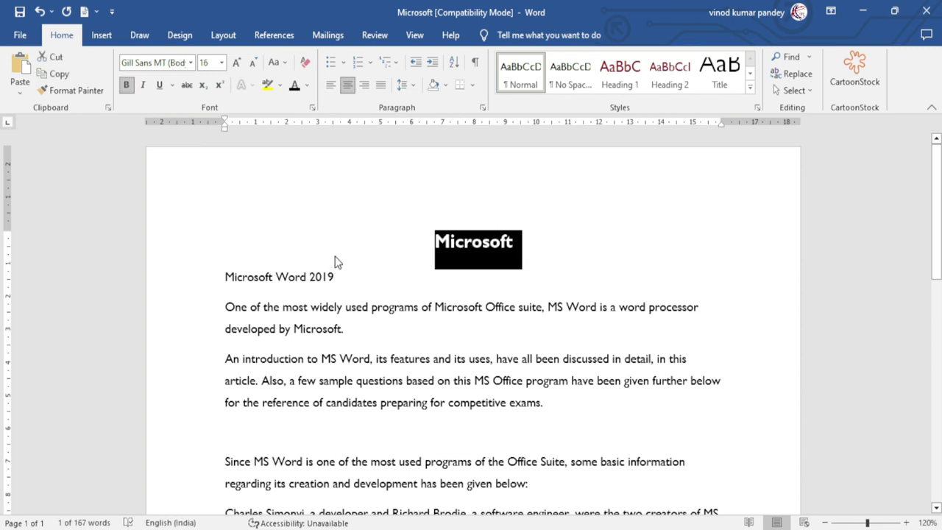
left_click(750, 87)
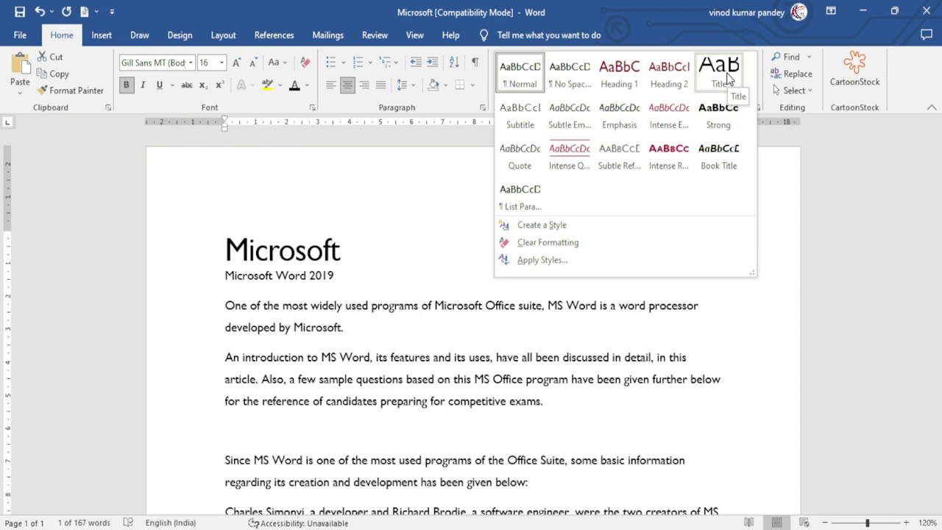
left_click(727, 78)
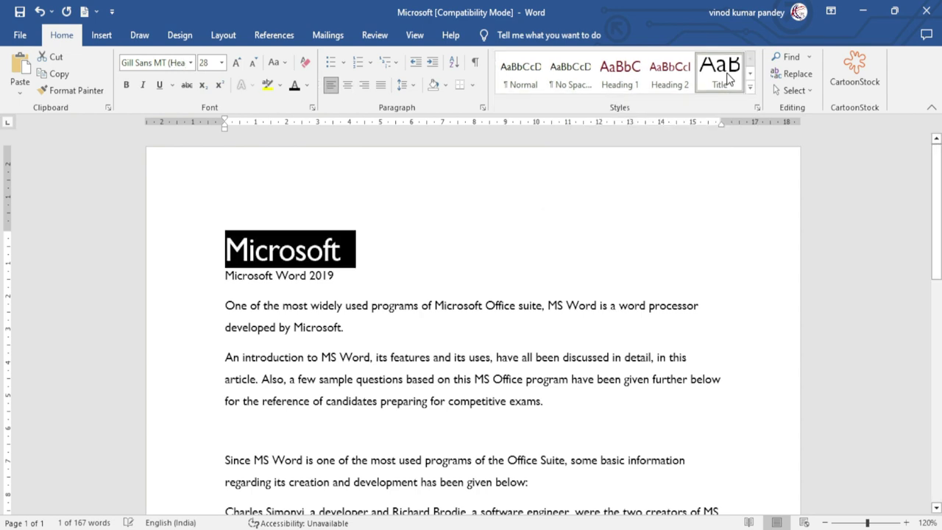
left_click(342, 255)
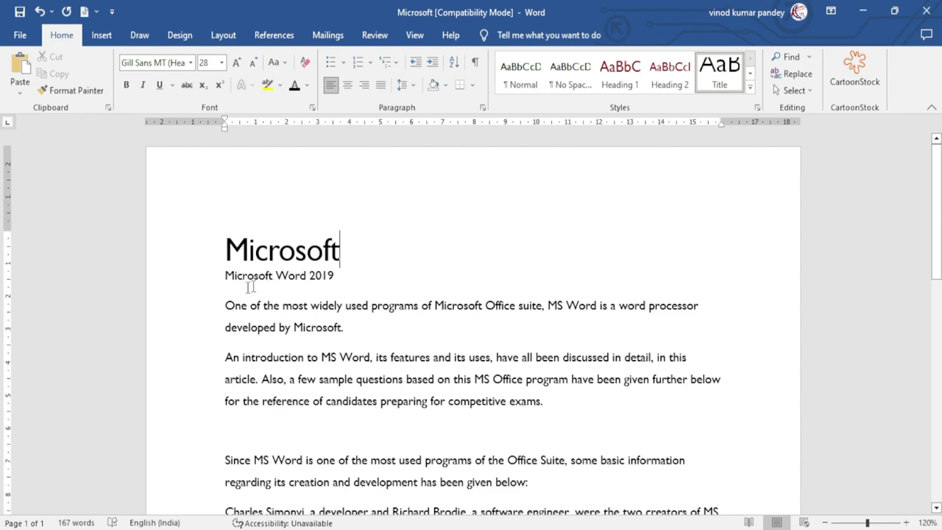
Make the 'Microsoft Word 2019' line a Heading 2
left_click_drag(226, 277, 337, 277)
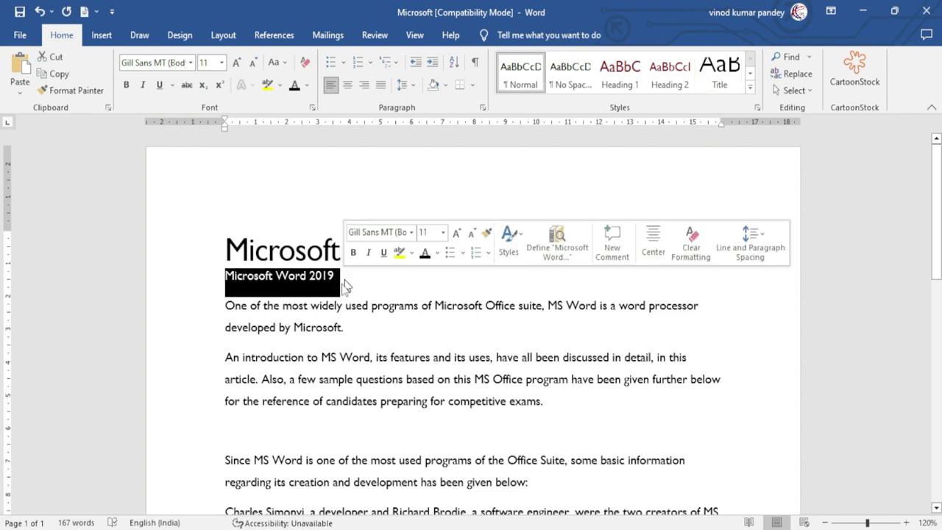
left_click(750, 88)
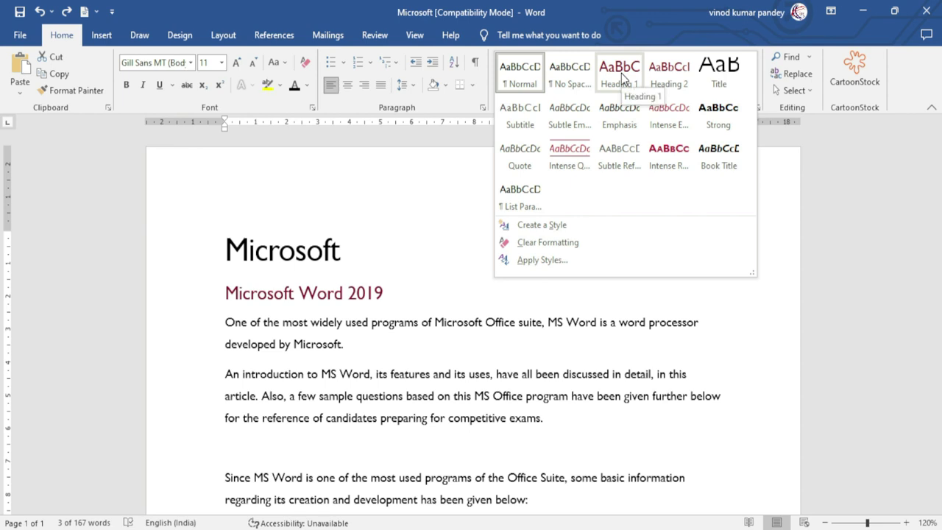
left_click(661, 83)
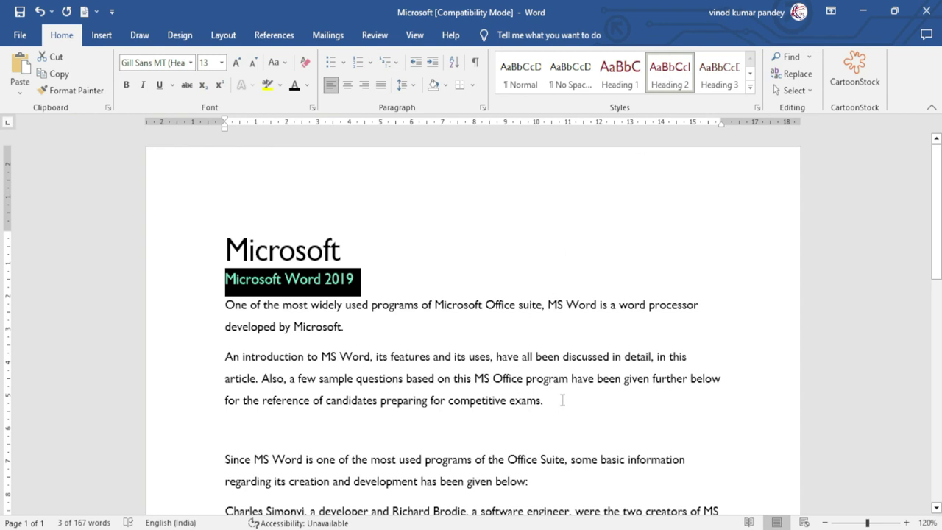
Apply Subtle Emphasis to the two introductory paragraphs
left_click_drag(531, 398, 438, 379)
left_click_drag(374, 361, 225, 305)
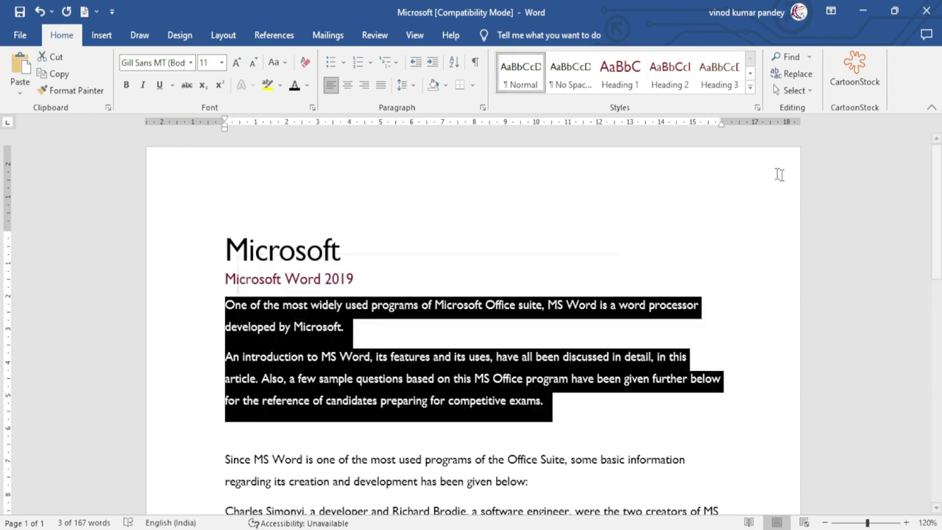
left_click(750, 86)
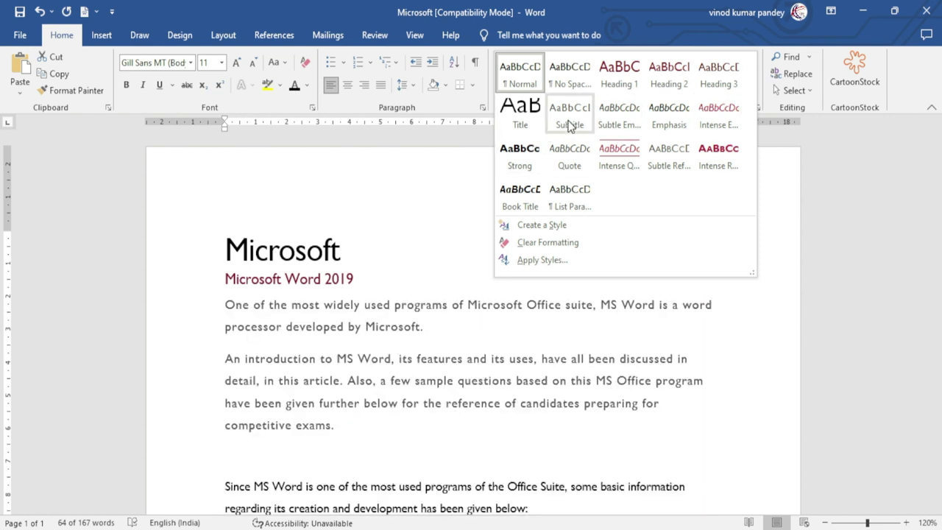
left_click(609, 120)
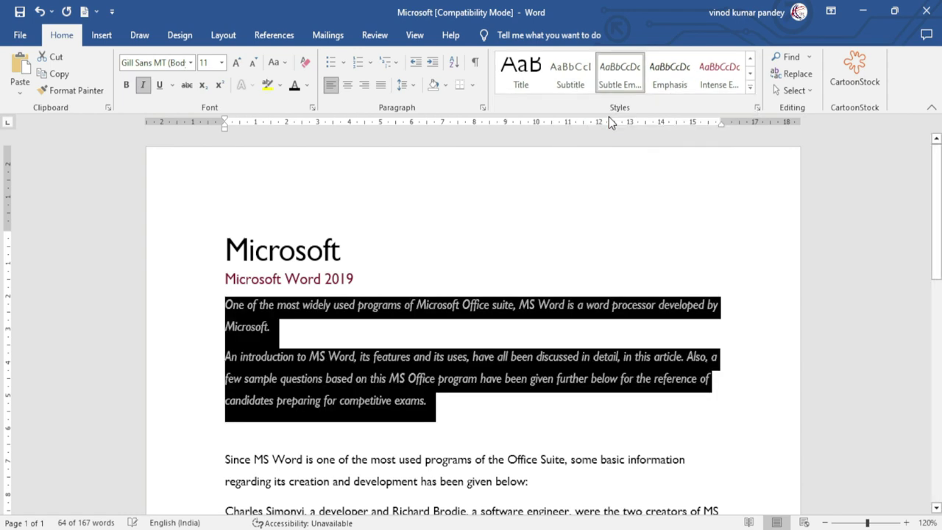
left_click(462, 408)
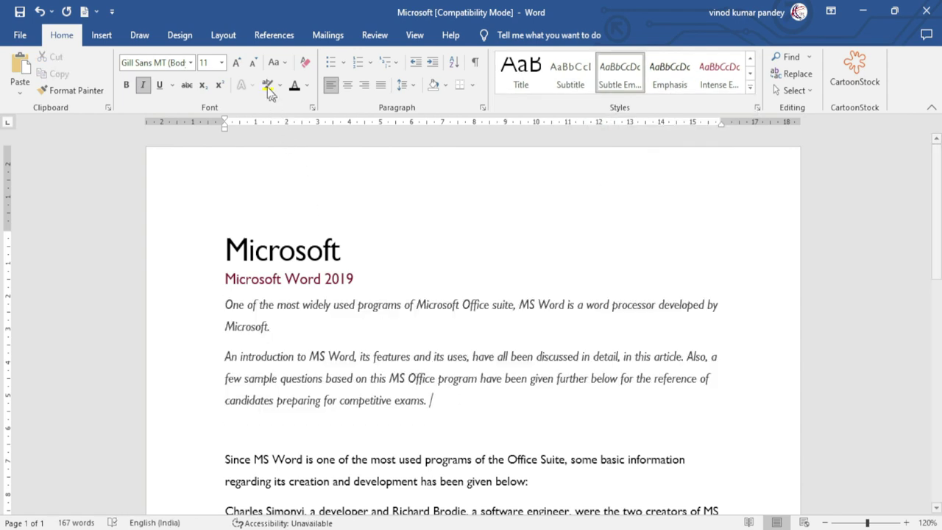
left_click(180, 36)
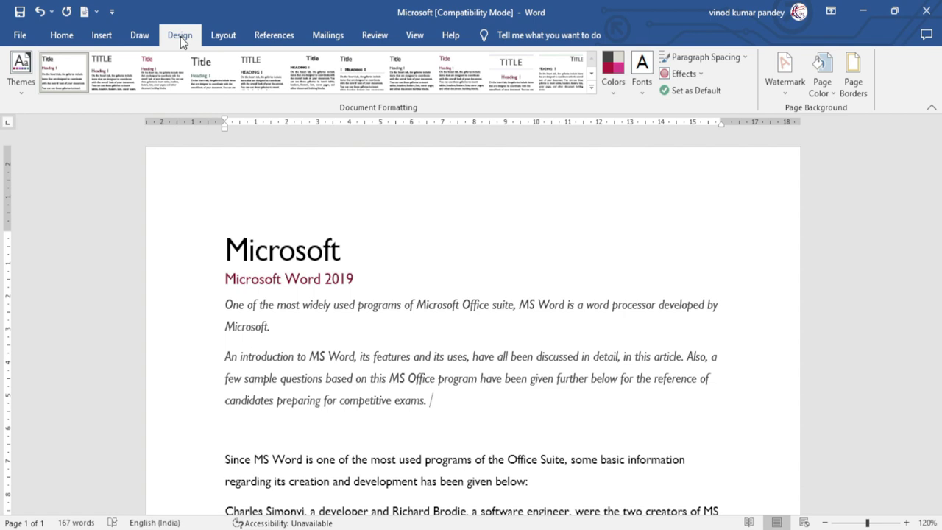
Apply the Main Event theme to the document
left_click(20, 95)
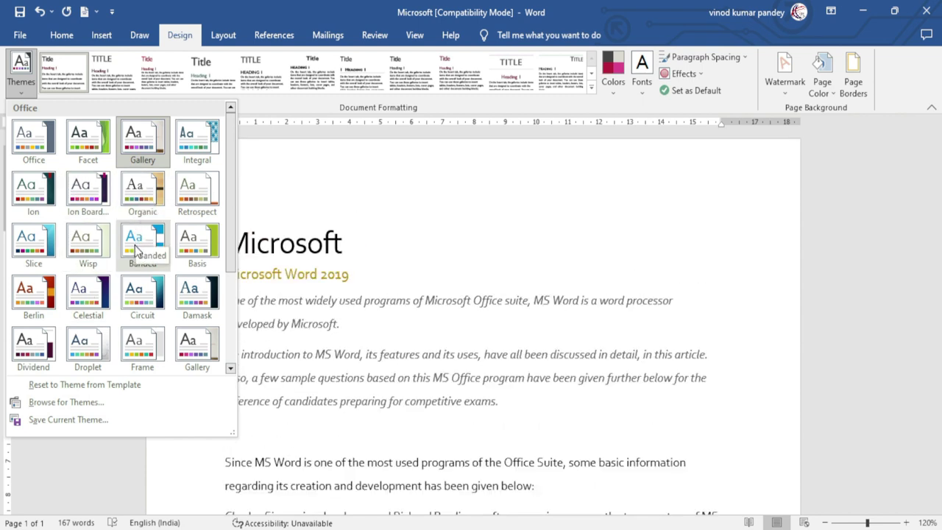
scroll(225, 221, "down", 3)
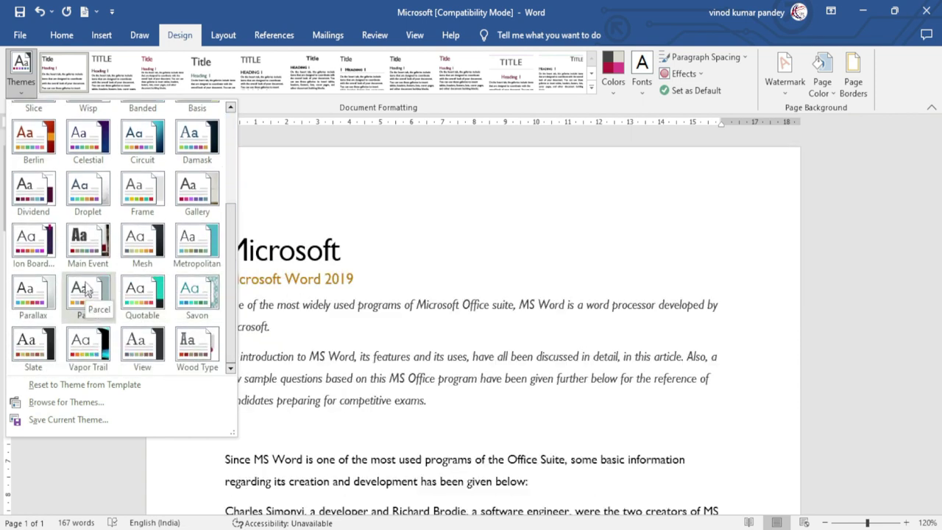
left_click(81, 250)
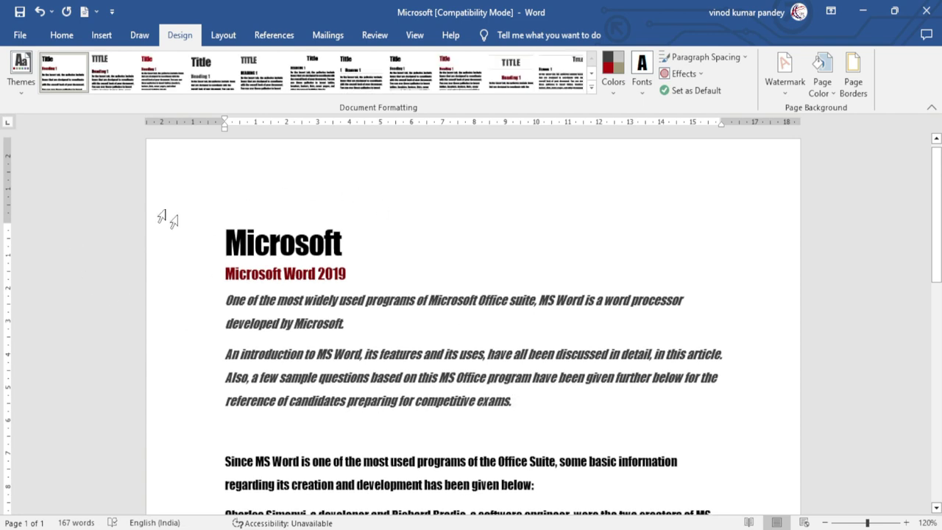
Reset the document to the template's default theme
left_click(22, 87)
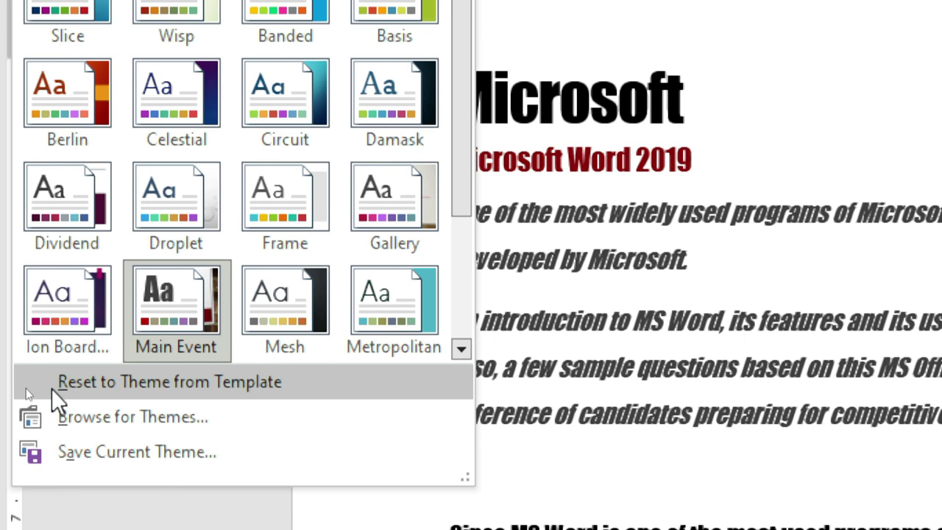
left_click(51, 389)
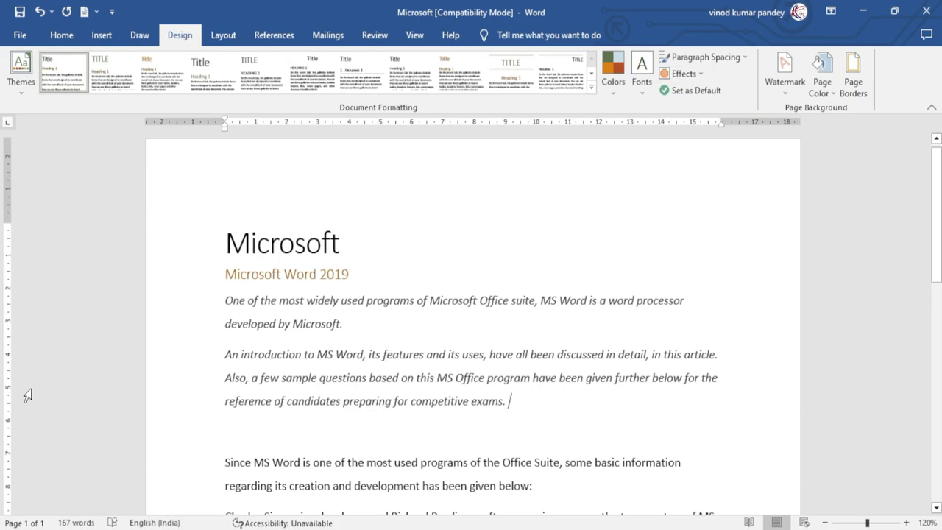
left_click(21, 91)
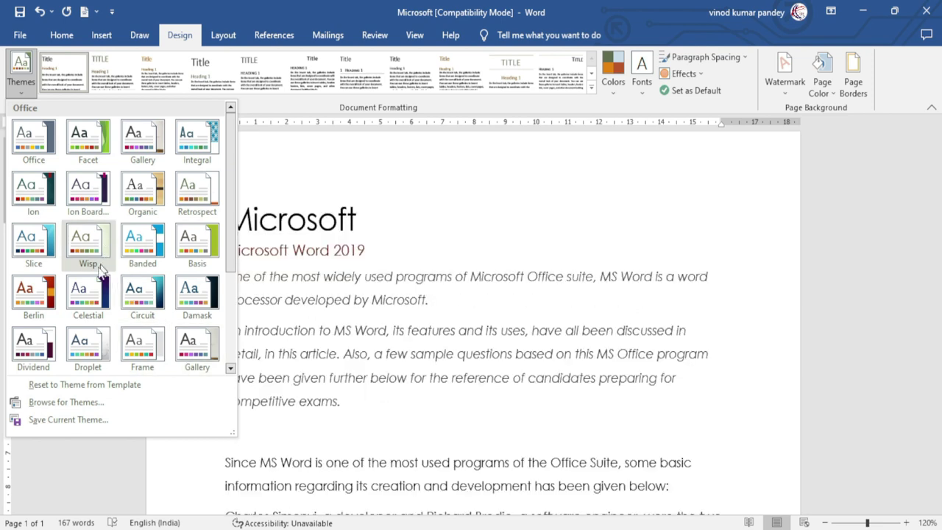
Switch the document theme to Berlin
left_click(33, 294)
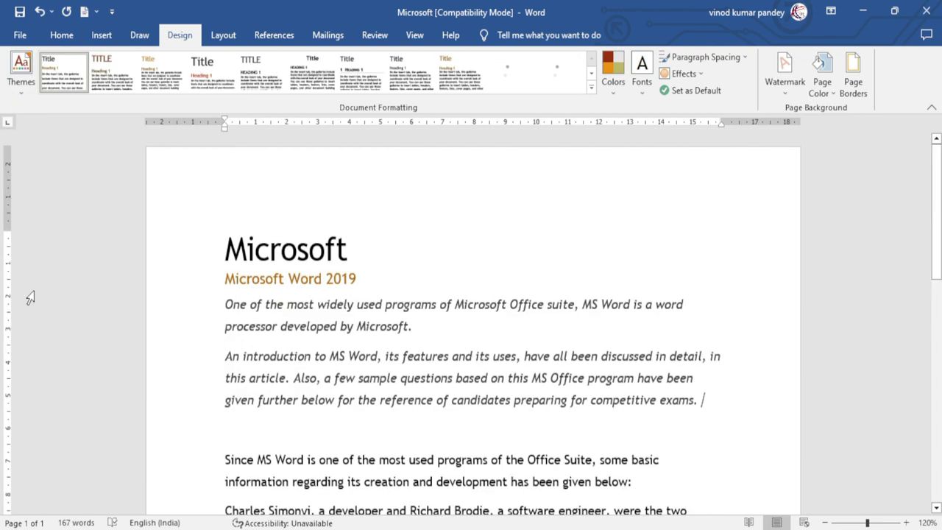
left_click(614, 85)
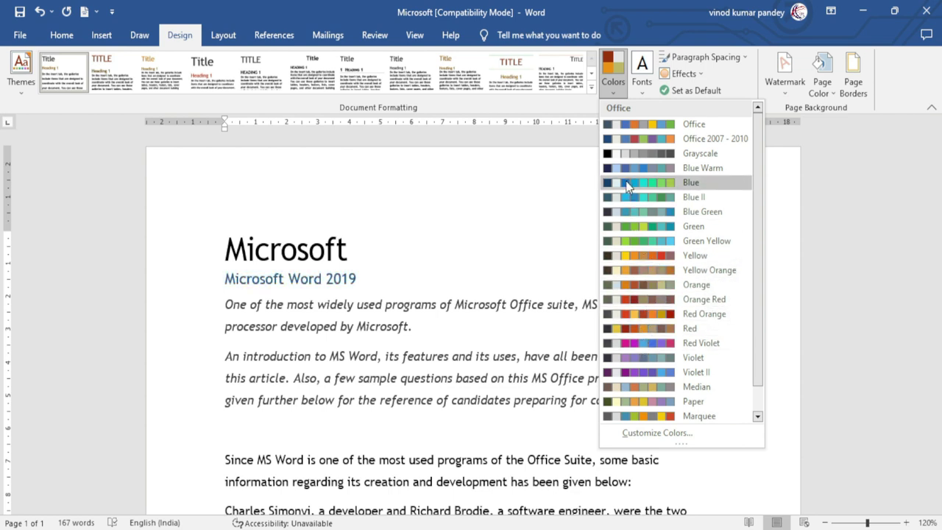
Apply the red-orange colour scheme and the Basic (Simple) style set
left_click(640, 304)
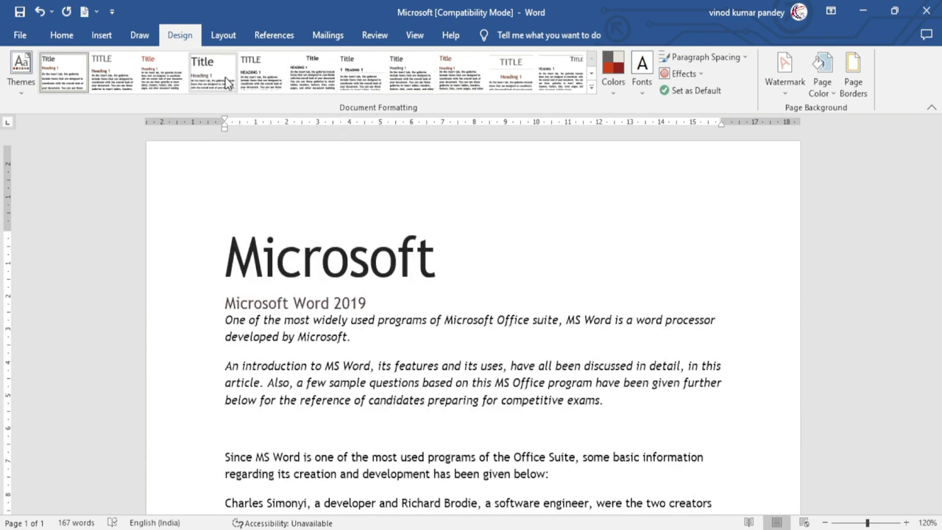
left_click(161, 78)
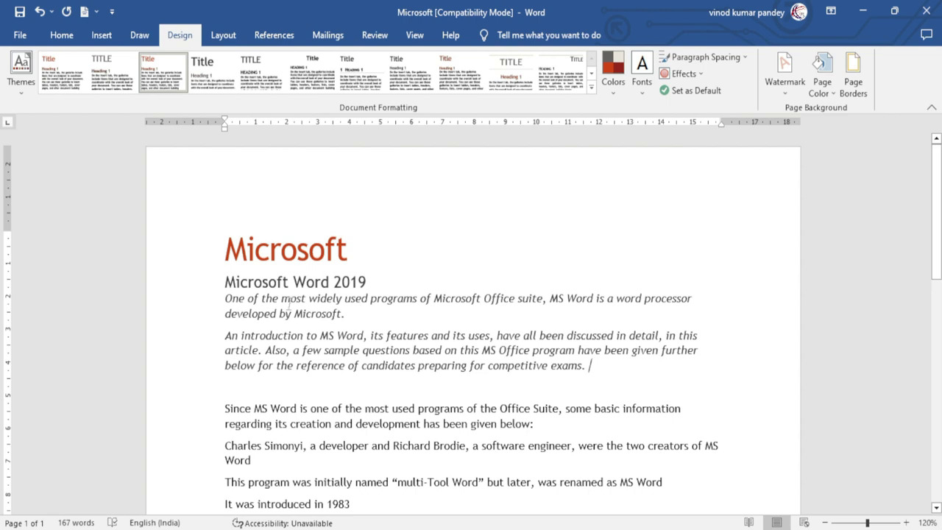
left_click(641, 82)
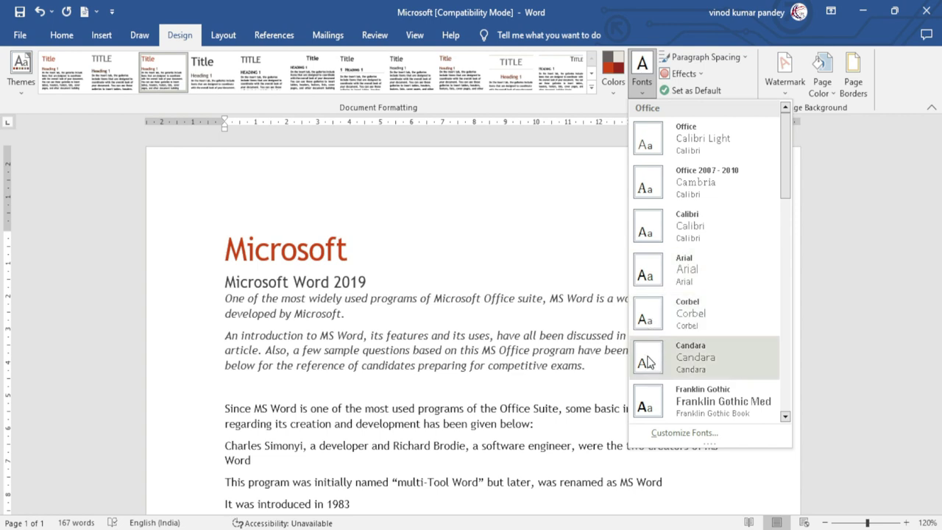
left_click(449, 301)
mouse_move(602, 368)
left_mouse_down()
mouse_move(338, 226)
mouse_move(301, 224)
left_mouse_up()
left_click(642, 84)
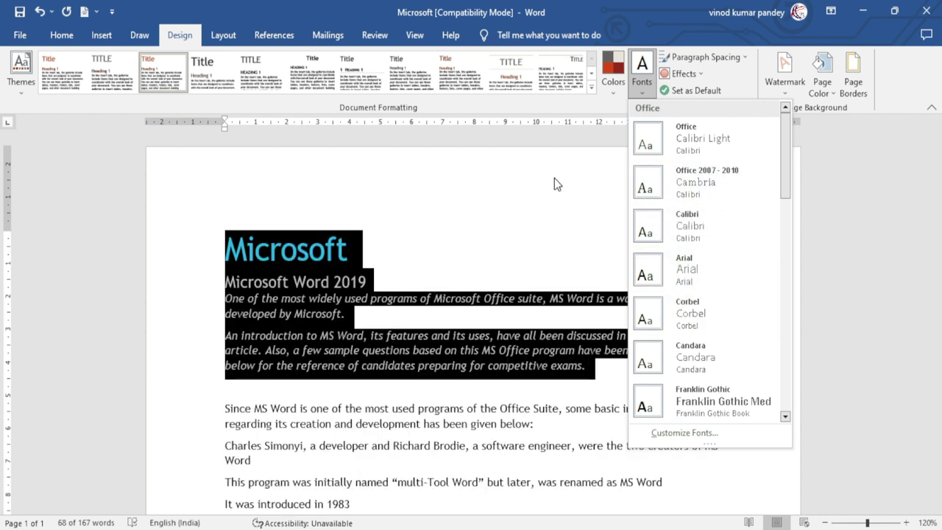
Set the document's paragraph spacing to the Double preset
left_click(745, 57)
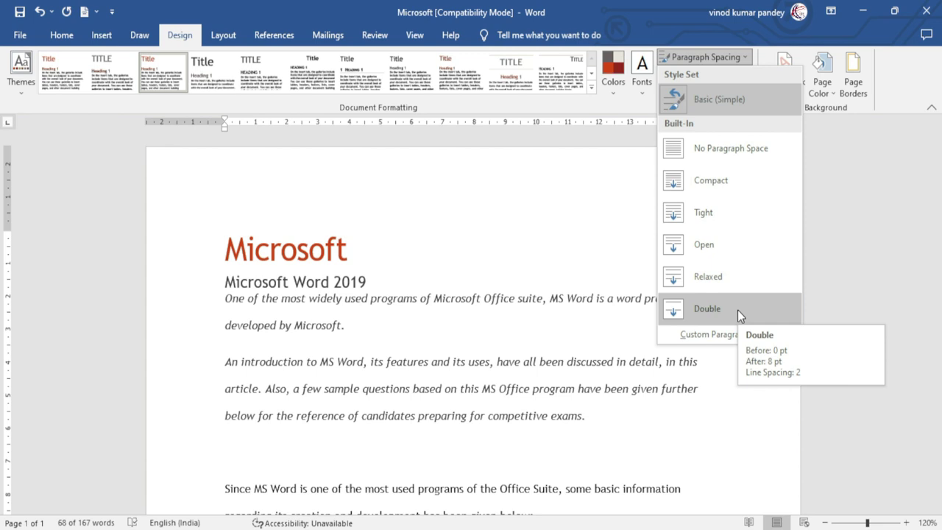
left_click(738, 310)
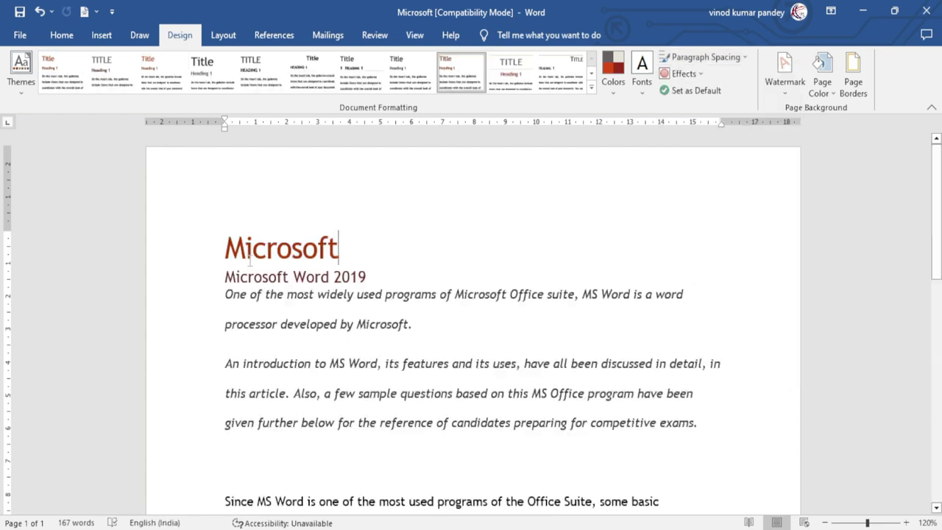
Set the current style set, theme and spacing as default, confirming Yes
left_click(690, 91)
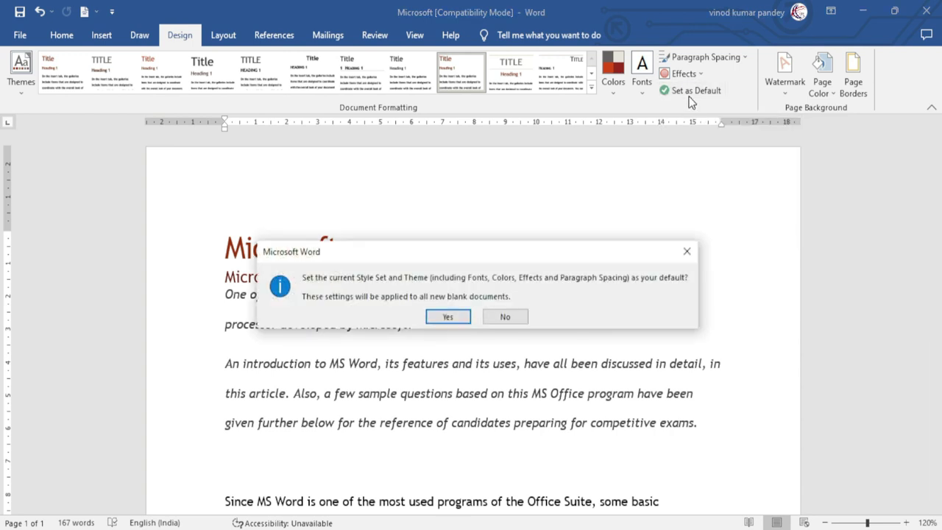
key("Return")
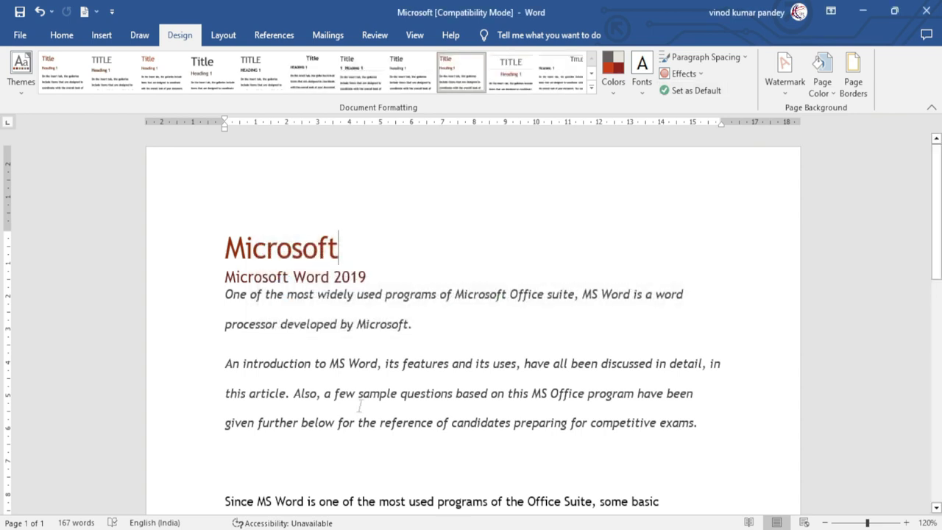